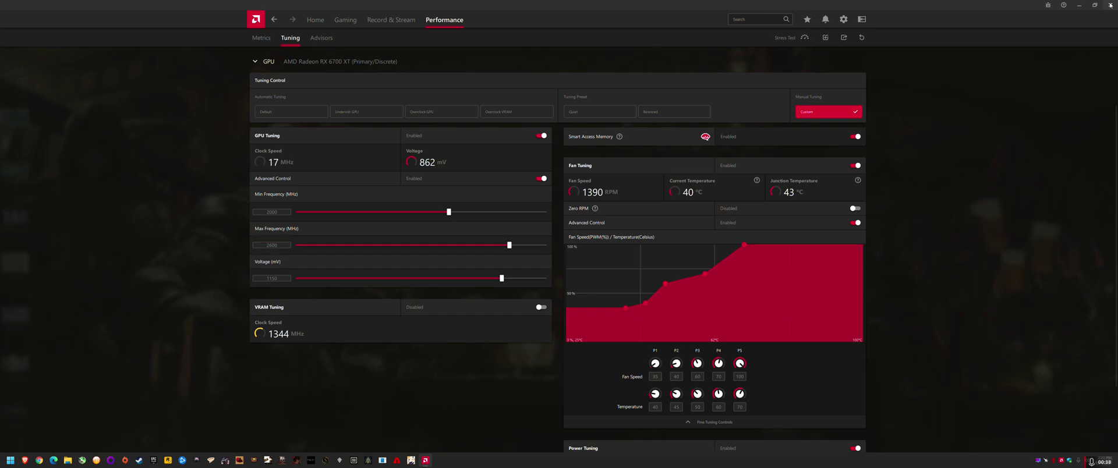
Step: Try to launch Ryzen Master from the Windows search
{"action": "left_click", "coordinate": [10, 461]}
{"action": "type", "text": "ryze"}
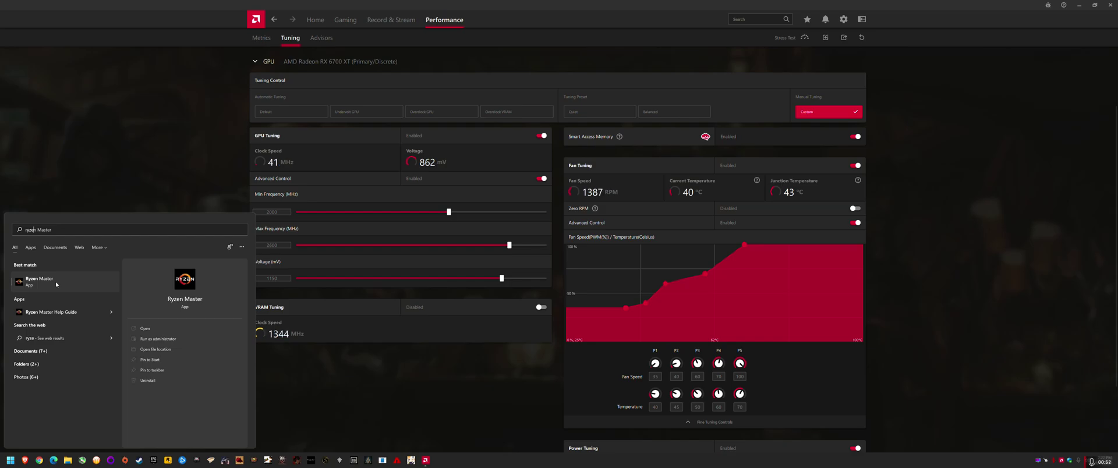
{"action": "left_click", "coordinate": [55, 282]}
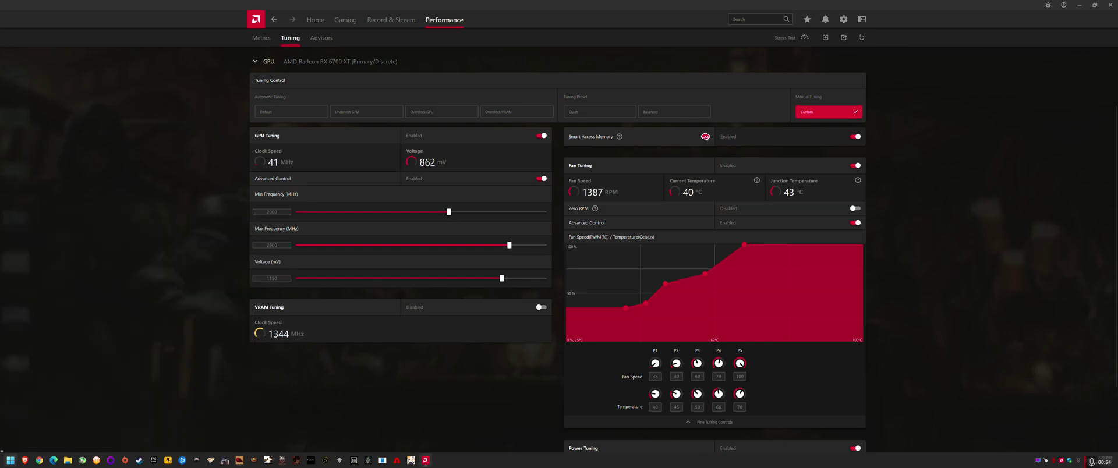
Step: Open Windows Programs and Features and check the entries for AMD Chipset Software, AMD Ryzen Master and AMD Software
{"action": "right_click", "coordinate": [10, 460]}
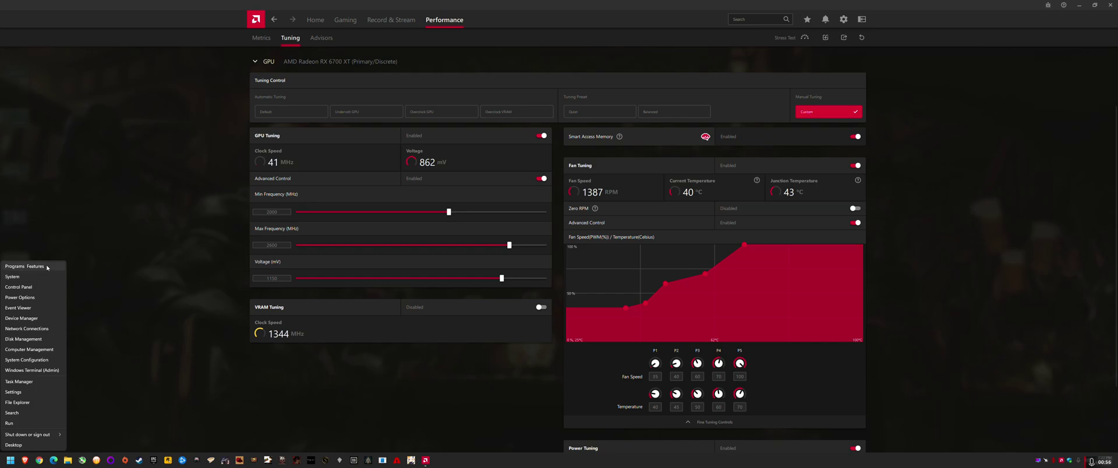
{"action": "left_click", "coordinate": [29, 266]}
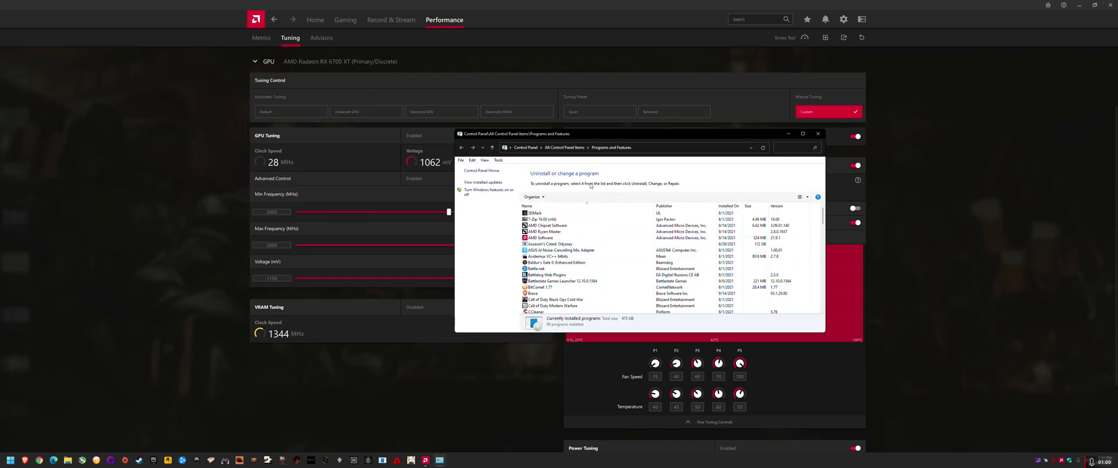
{"action": "left_click", "coordinate": [576, 227]}
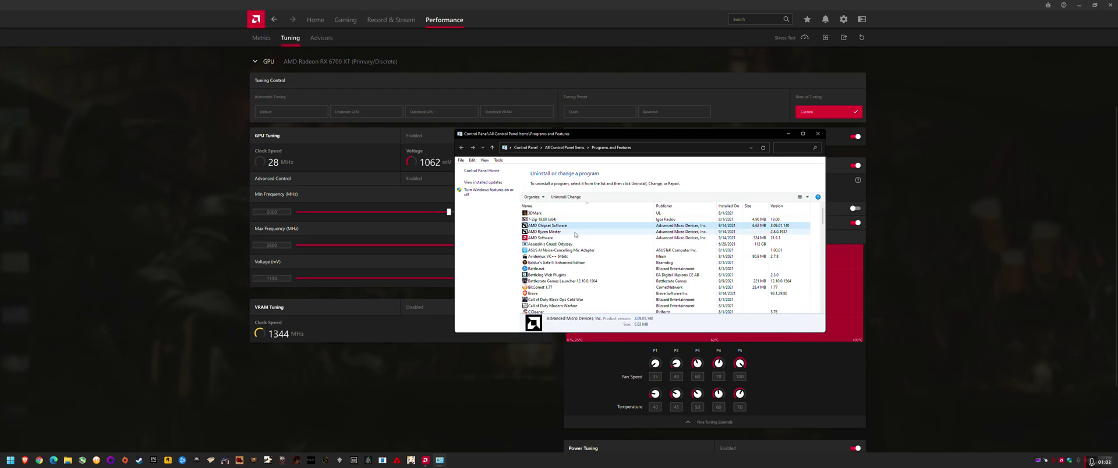
{"action": "left_click", "coordinate": [570, 232]}
{"action": "left_click", "coordinate": [564, 238]}
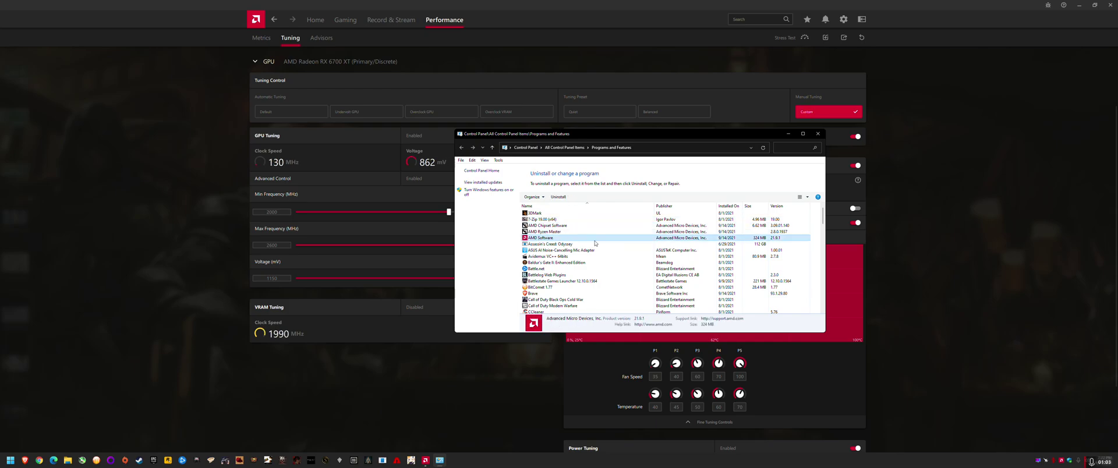
{"action": "left_click", "coordinate": [558, 233]}
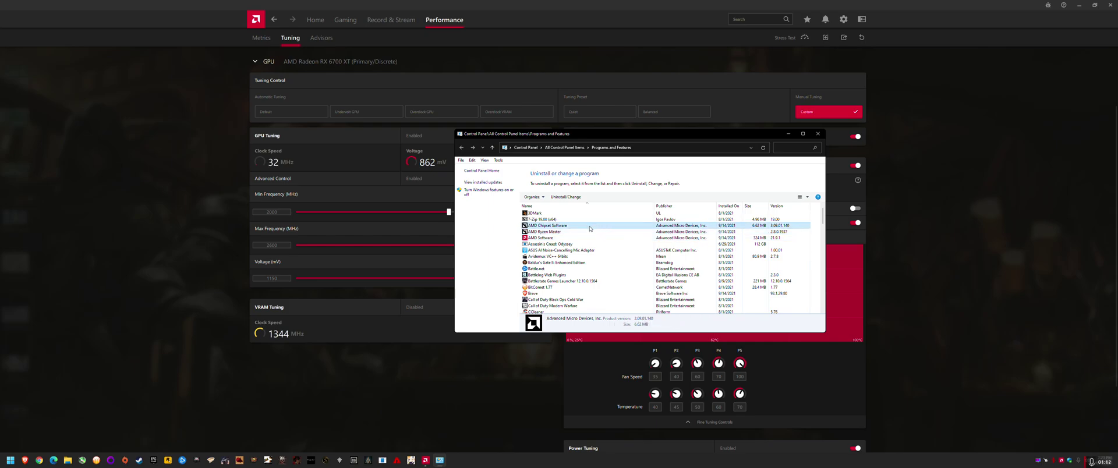
{"action": "left_click", "coordinate": [552, 226]}
Step: Switch to the Registry Editor and select the AMDRyzenMasterDriverV19 key under HKEY_LOCAL_MACHINE\SYSTEM\ControlSet001\Services
{"action": "key", "text": "super"}
{"action": "type", "text": "regedit"}
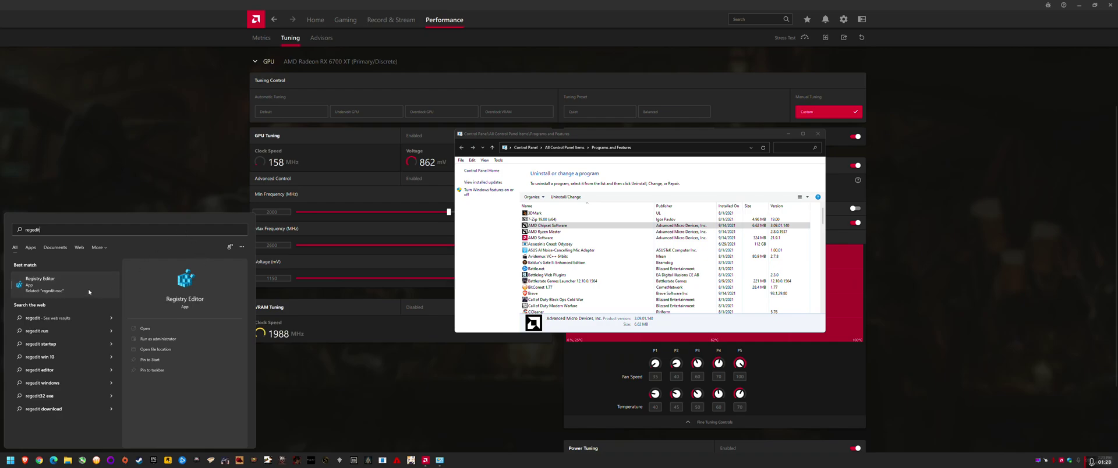
{"action": "left_click", "coordinate": [89, 289]}
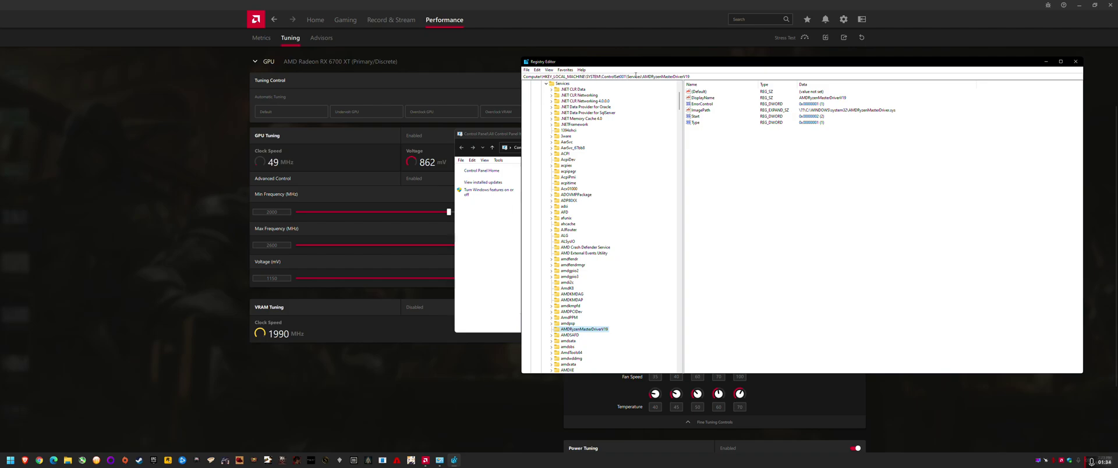
{"action": "left_click", "coordinate": [568, 283]}
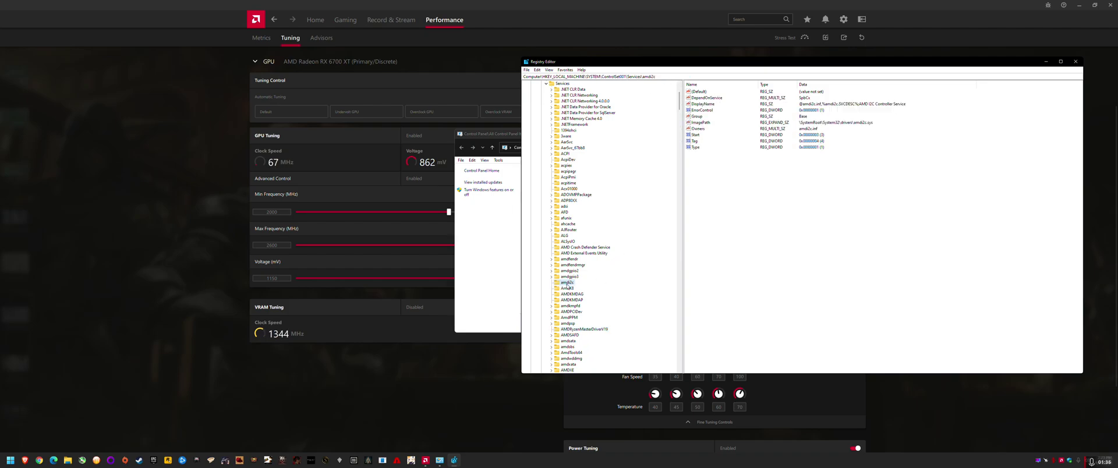
{"action": "scroll", "coordinate": [586, 278], "scroll_direction": "down", "scroll_amount": 4}
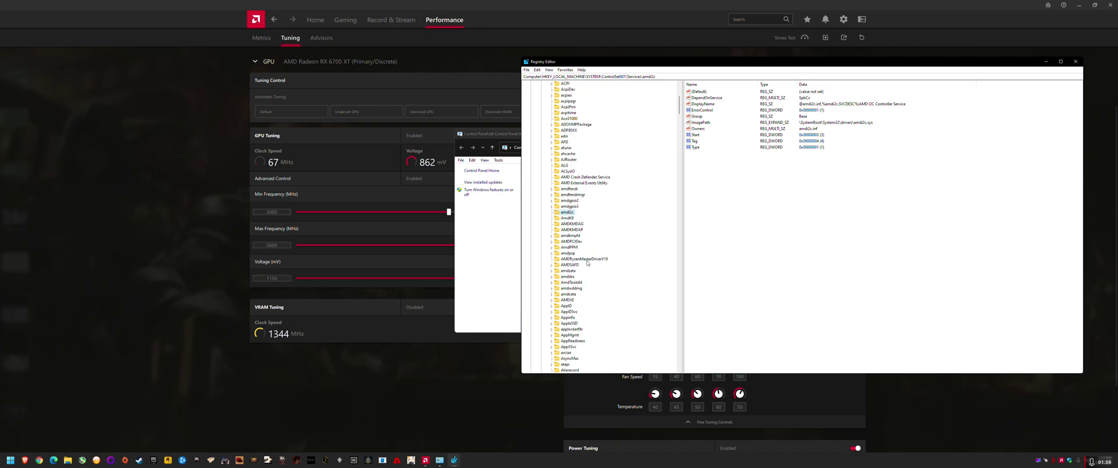
{"action": "left_click", "coordinate": [588, 261]}
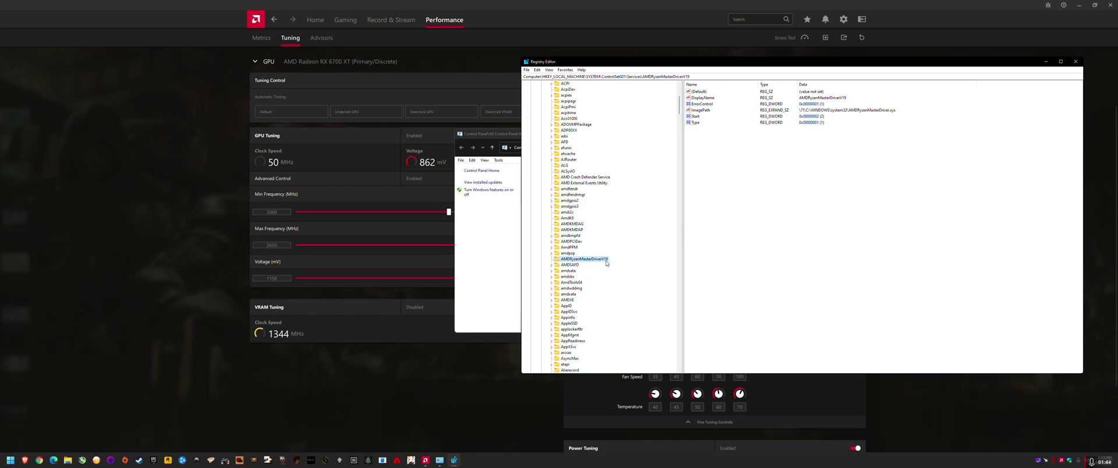
Step: Show the Delete option for the AMDRyzenMasterDriverV19 key and dismiss it without deleting the key
{"action": "left_click", "coordinate": [571, 266]}
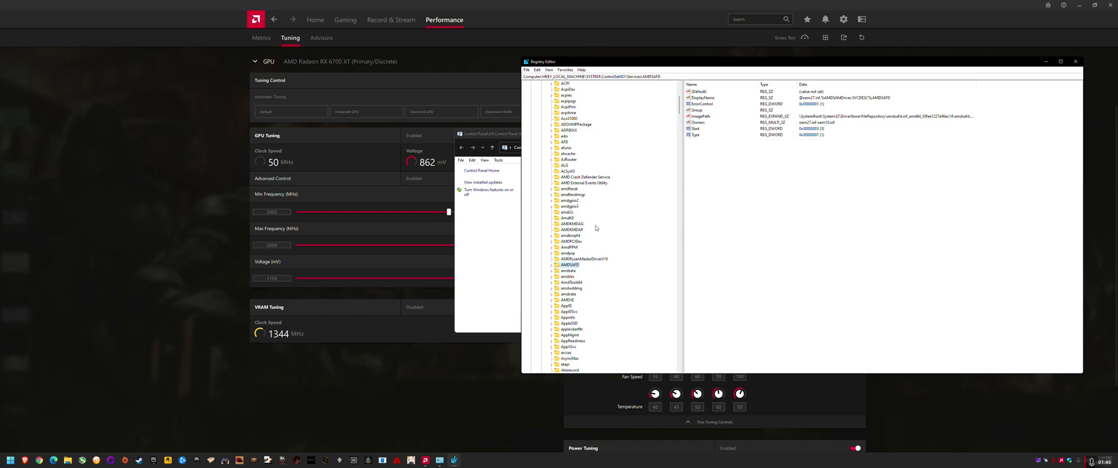
{"action": "left_click", "coordinate": [586, 260]}
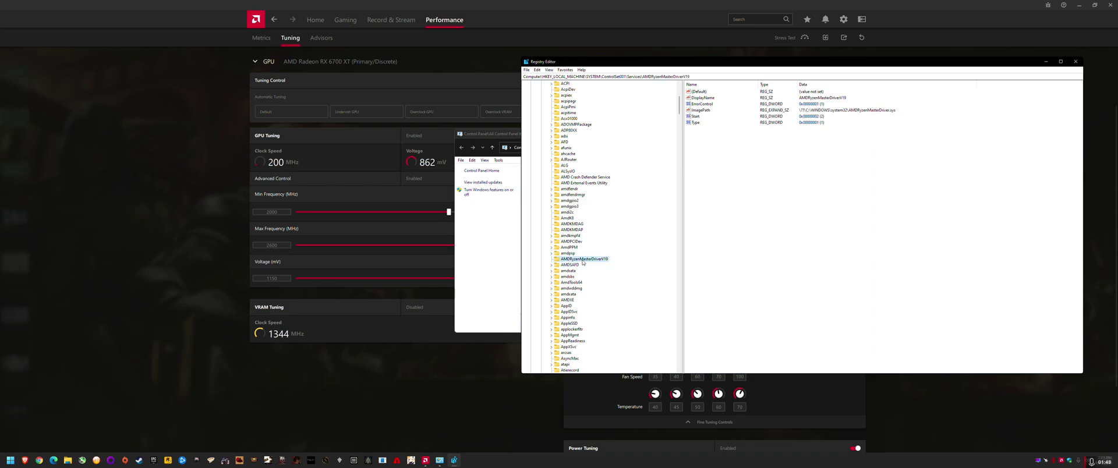
{"action": "right_click", "coordinate": [585, 260]}
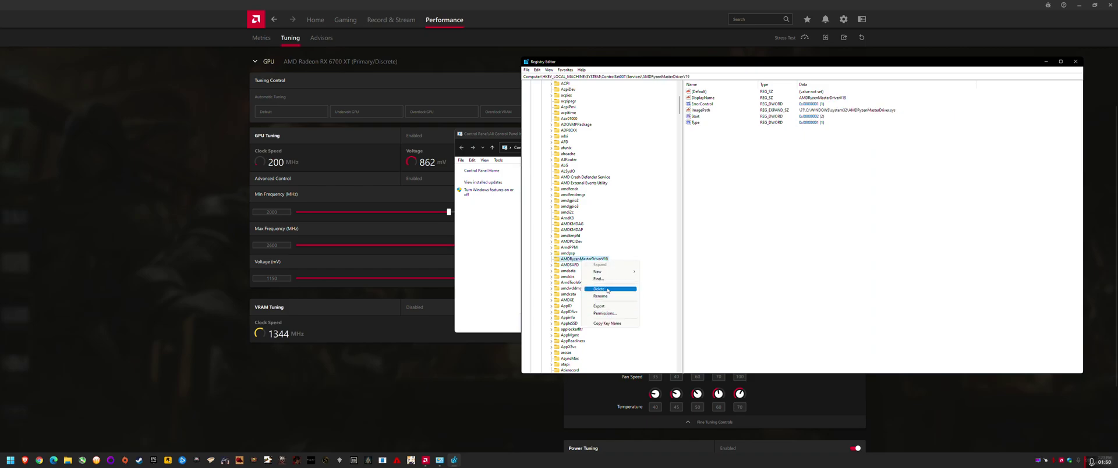
{"action": "left_click", "coordinate": [563, 264]}
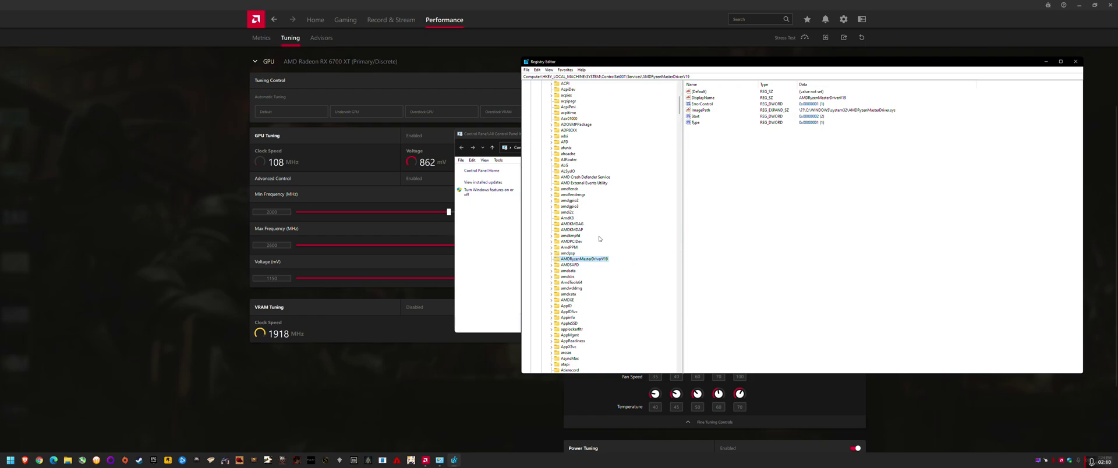
Step: Highlight the full registry path of the Ryzen Master driver key, and close the Registry Editor and Programs and Features
{"action": "scroll", "coordinate": [617, 233], "scroll_direction": "up", "scroll_amount": 3}
{"action": "left_click", "coordinate": [525, 76]}
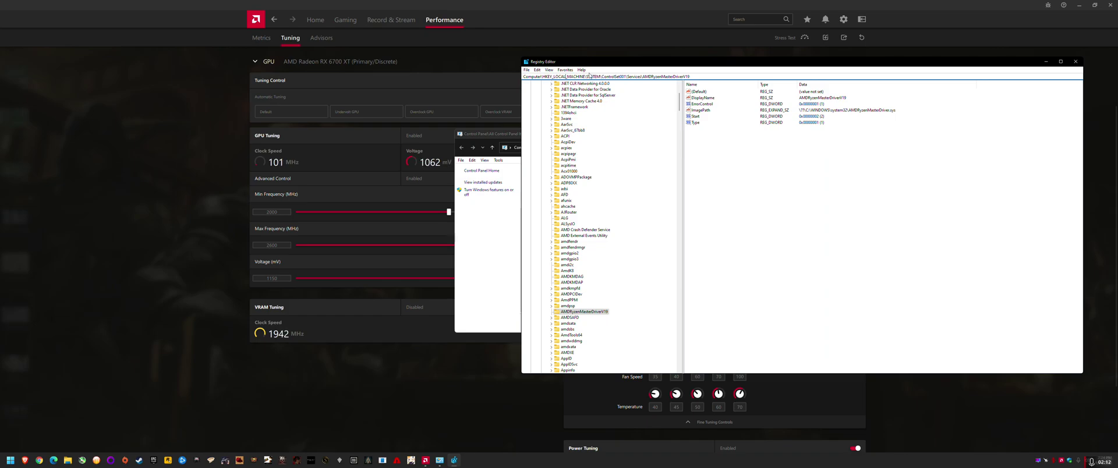
{"action": "left_click_drag", "start_coordinate": [691, 76], "coordinate": [557, 76]}
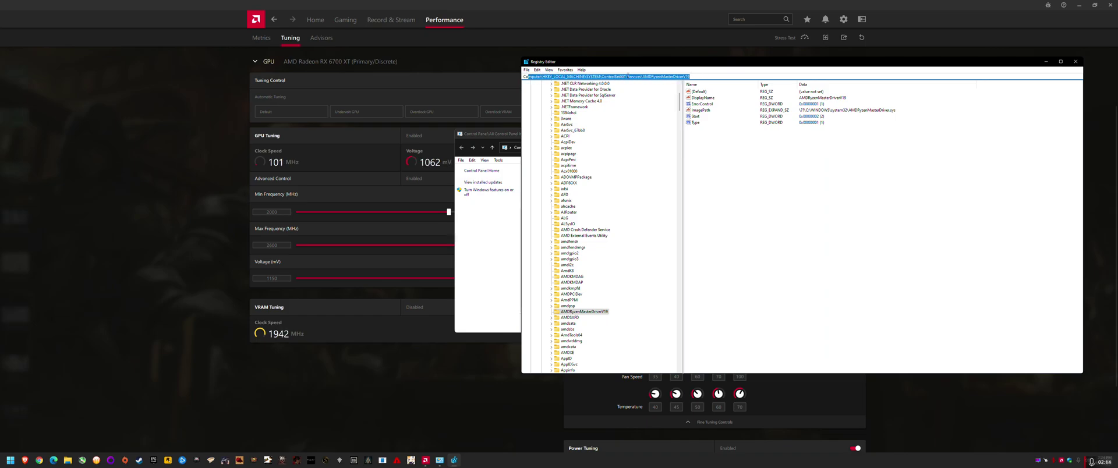
{"action": "left_click_drag", "start_coordinate": [642, 76], "coordinate": [524, 76]}
{"action": "left_click", "coordinate": [1076, 61]}
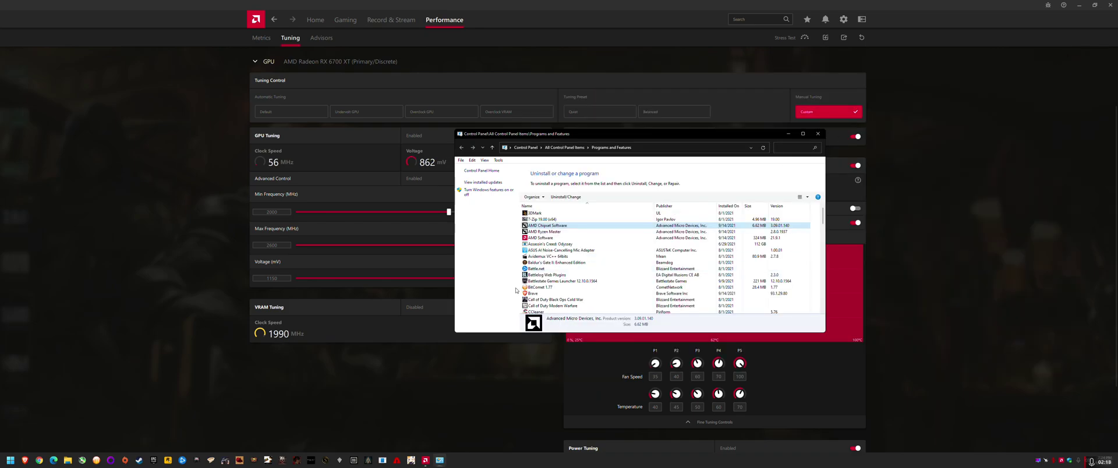
{"action": "left_click", "coordinate": [564, 233]}
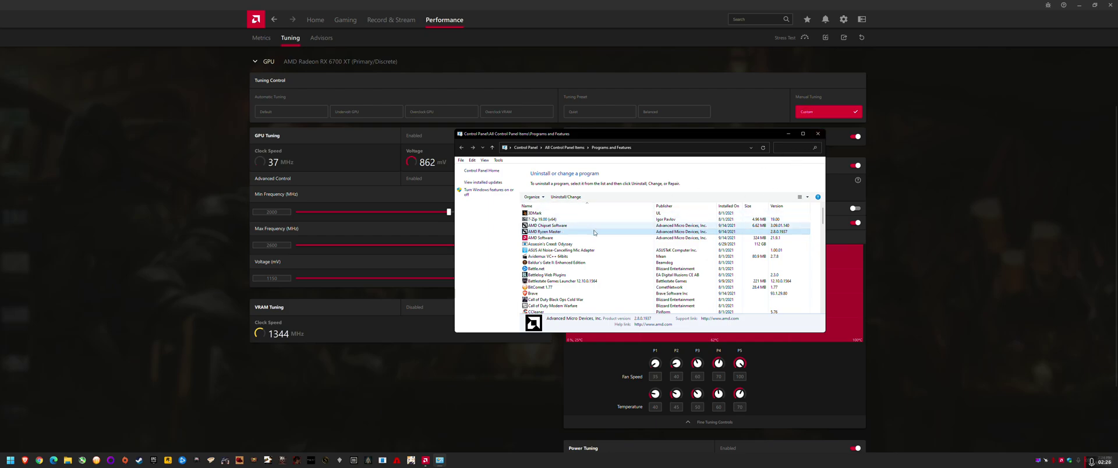
{"action": "left_click", "coordinate": [819, 134]}
Step: Try again to launch Ryzen Master by searching for it in Windows
{"action": "left_click", "coordinate": [10, 460]}
{"action": "type", "text": "r"}
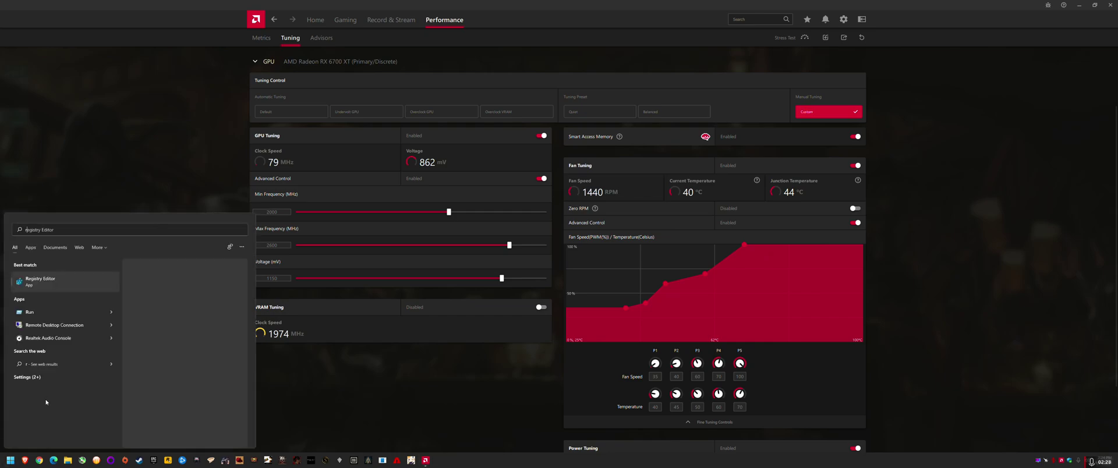
{"action": "type", "text": "yze"}
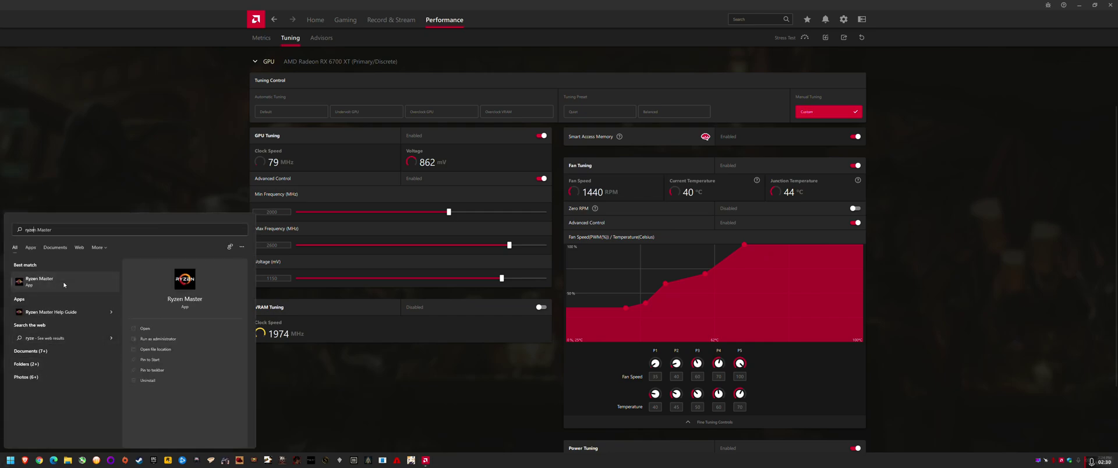
{"action": "left_click", "coordinate": [64, 285]}
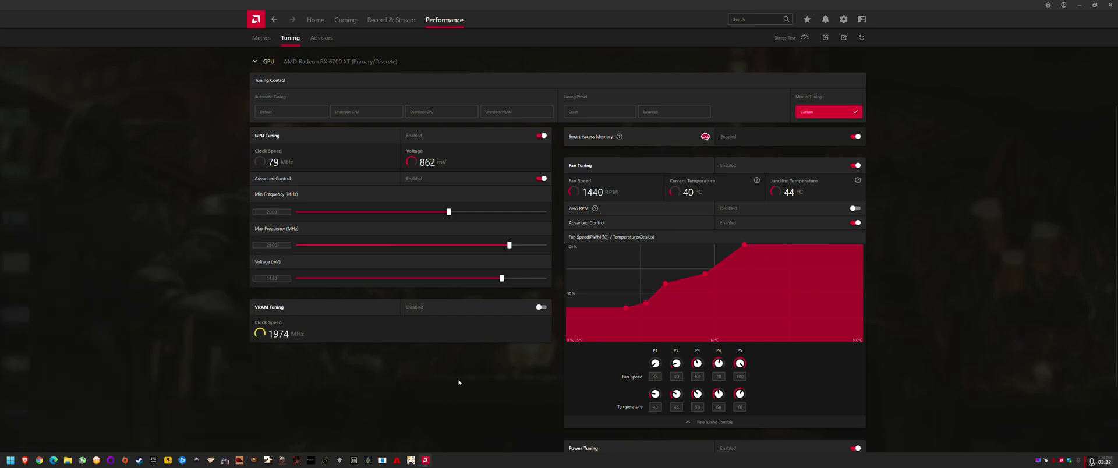
Step: Expand the CPU and System tuning sections and launch Ryzen Master from the CPU tuning controls
{"action": "scroll", "coordinate": [474, 373], "scroll_direction": "up", "scroll_amount": 2}
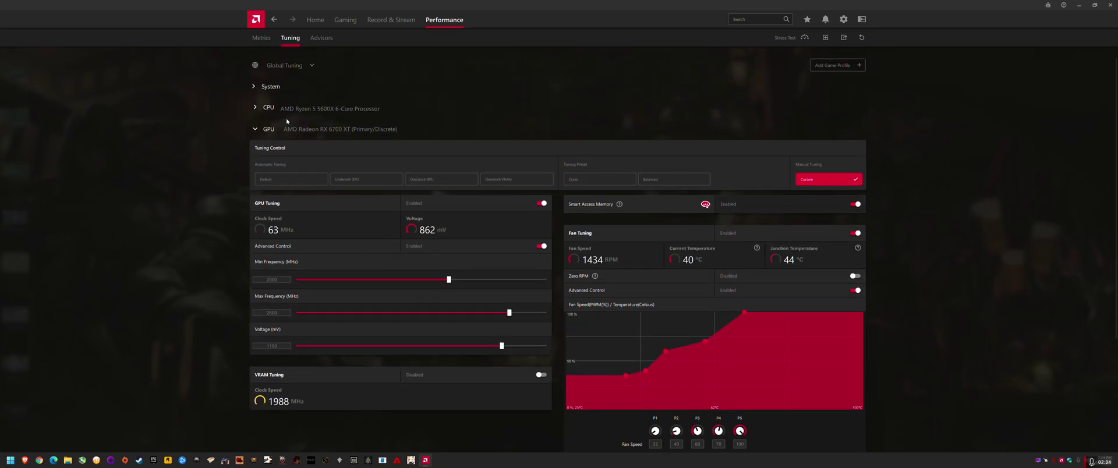
{"action": "left_click", "coordinate": [256, 109]}
{"action": "left_click", "coordinate": [257, 87]}
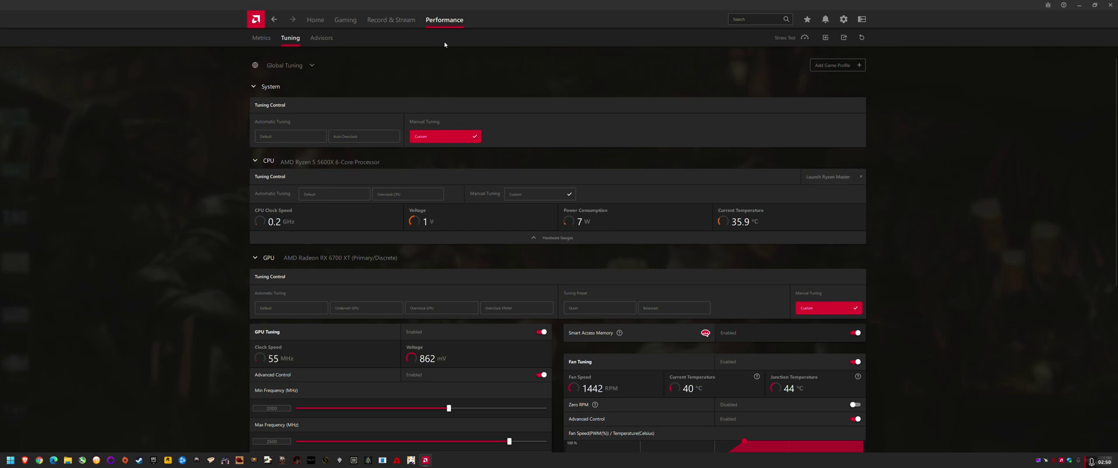
{"action": "left_click", "coordinate": [843, 178]}
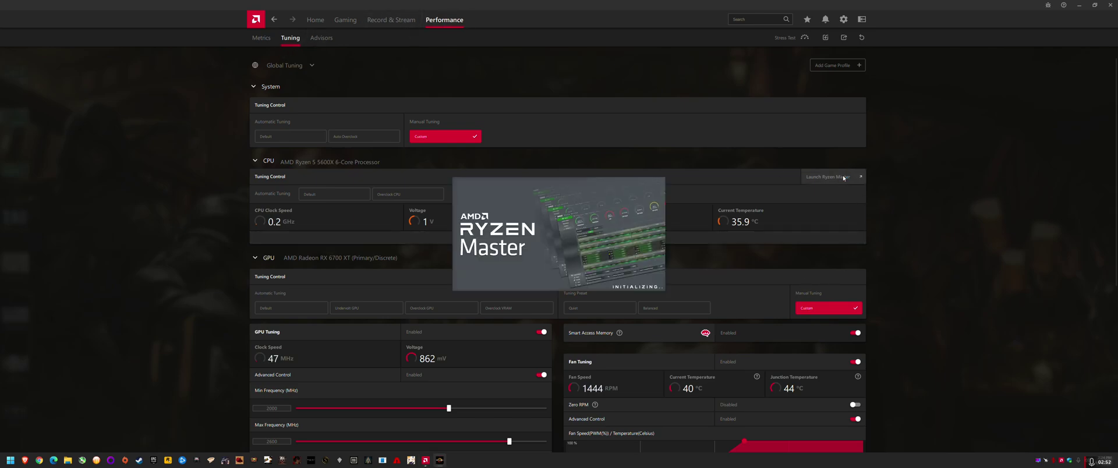